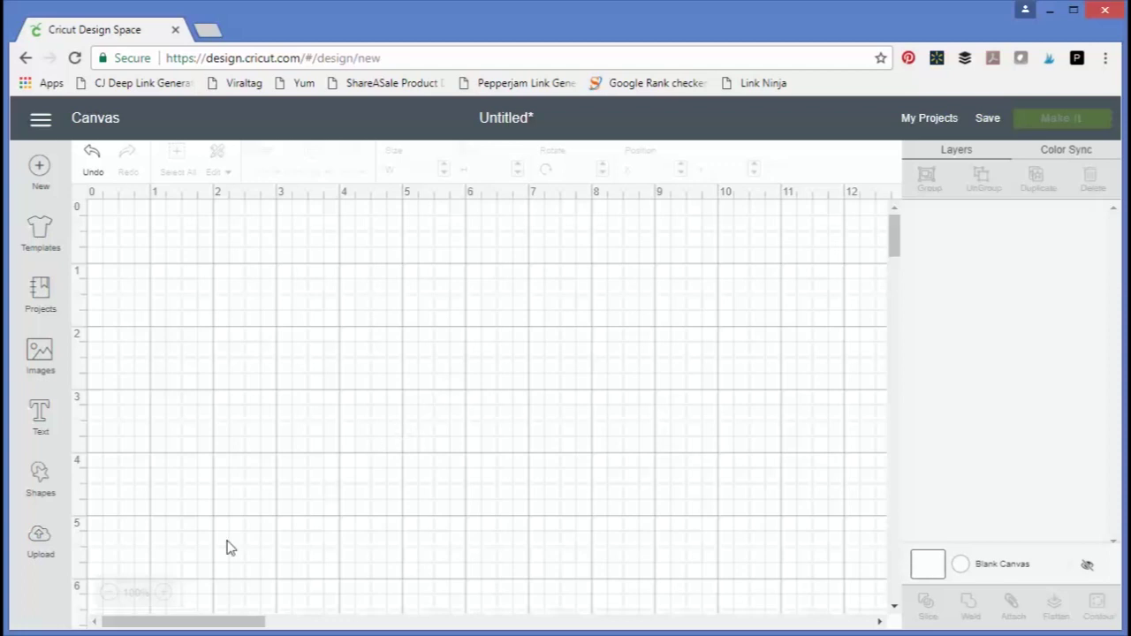
Upload words of wisdom cards.jpg as a new image with the Complex image type.
left_click(39, 540)
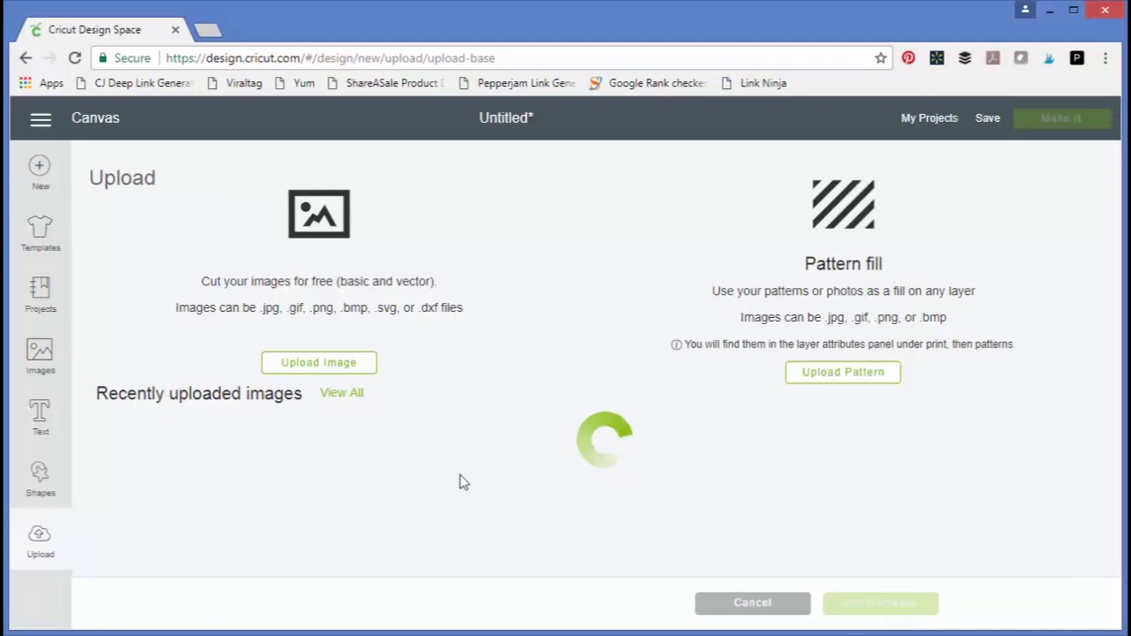
left_click(329, 371)
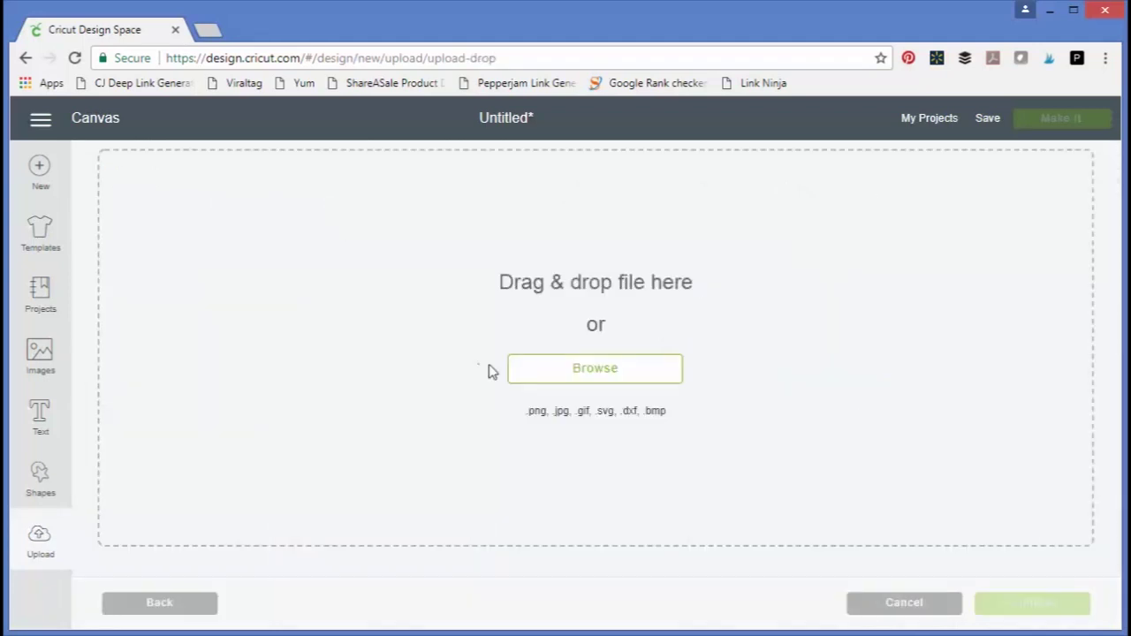
left_click(588, 377)
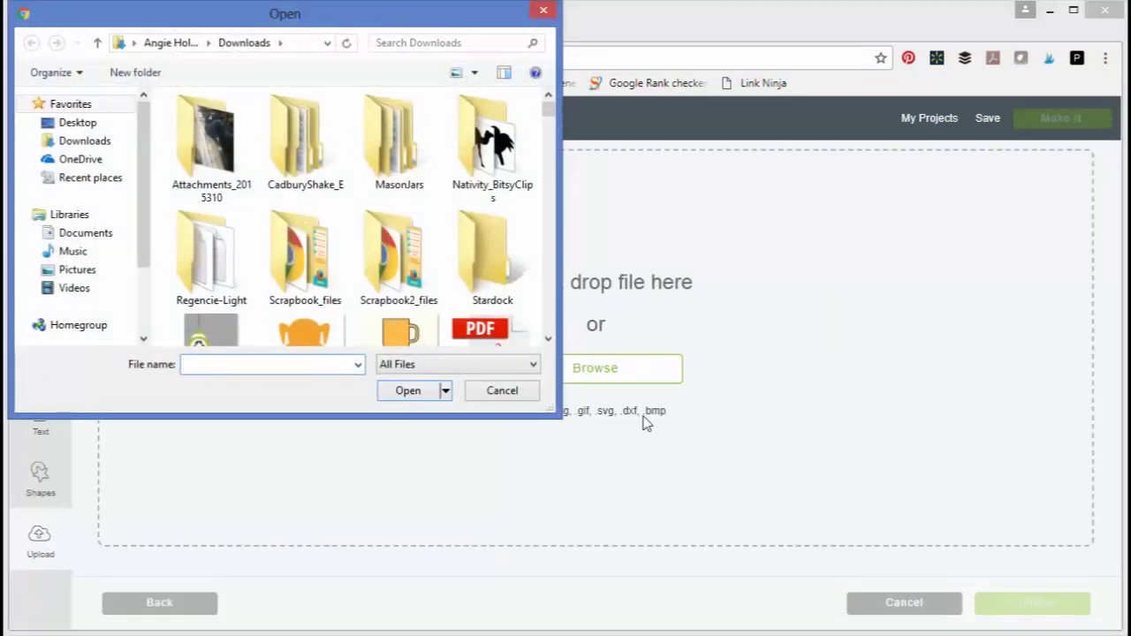
type("wor")
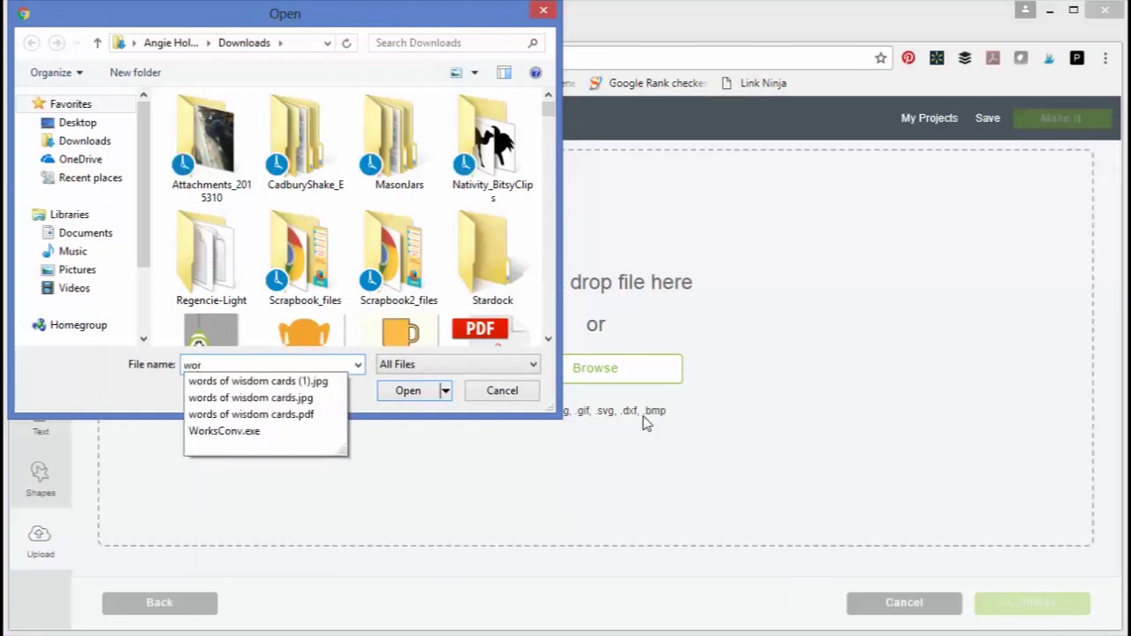
left_click(323, 398)
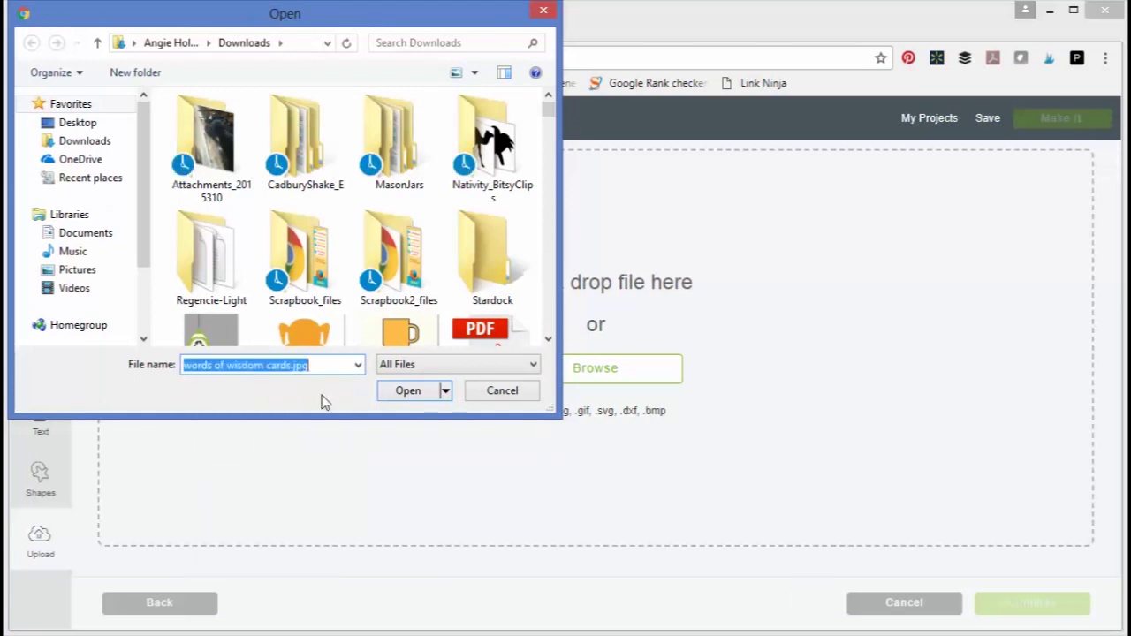
left_click(427, 397)
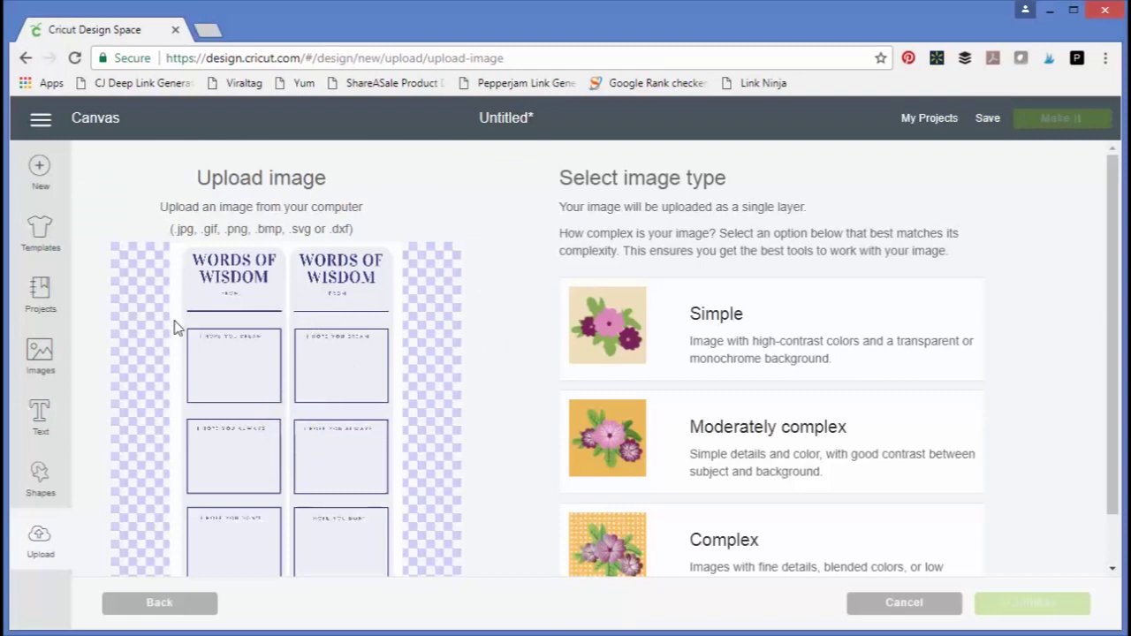
left_click(815, 550)
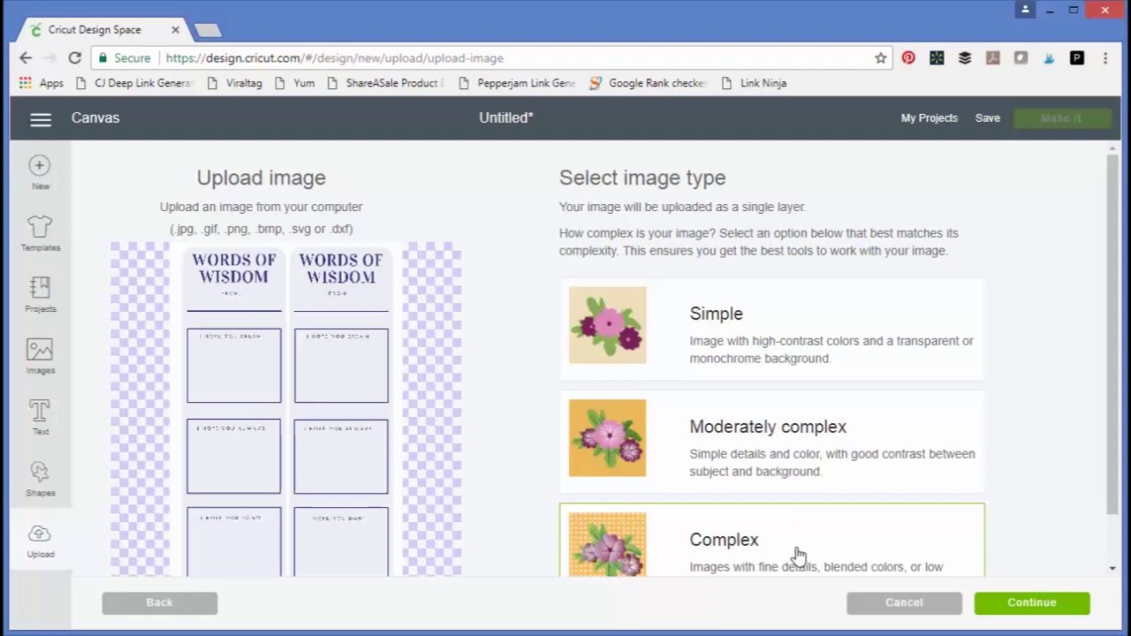
Erase the white background around the two cards with Select & erase at colour tolerance 03.
left_click(1042, 604)
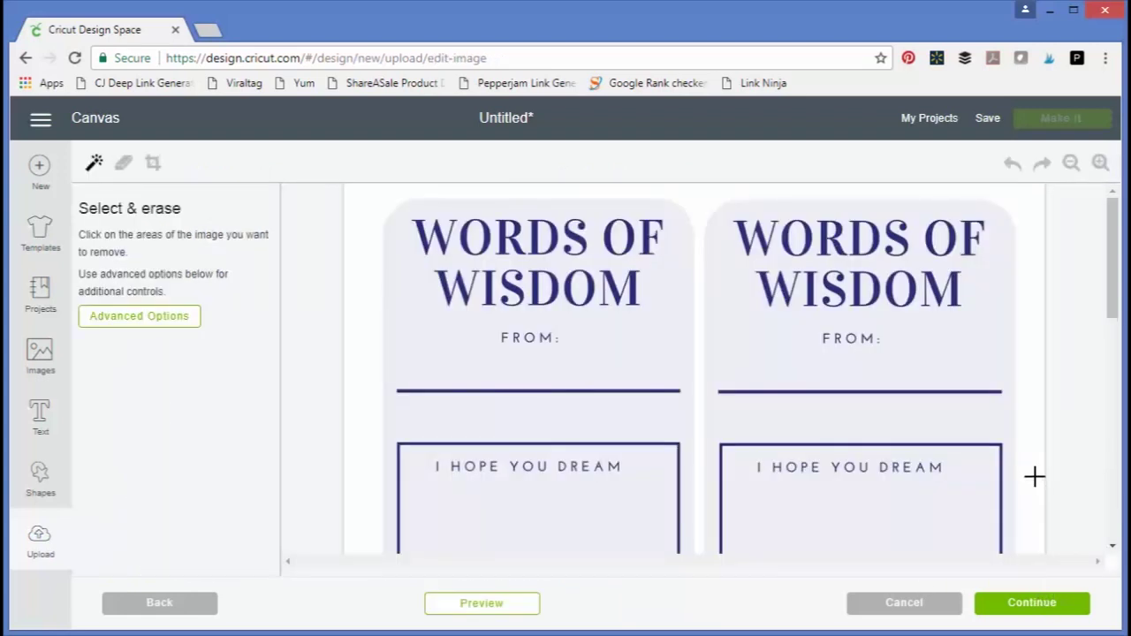
left_click(1031, 275)
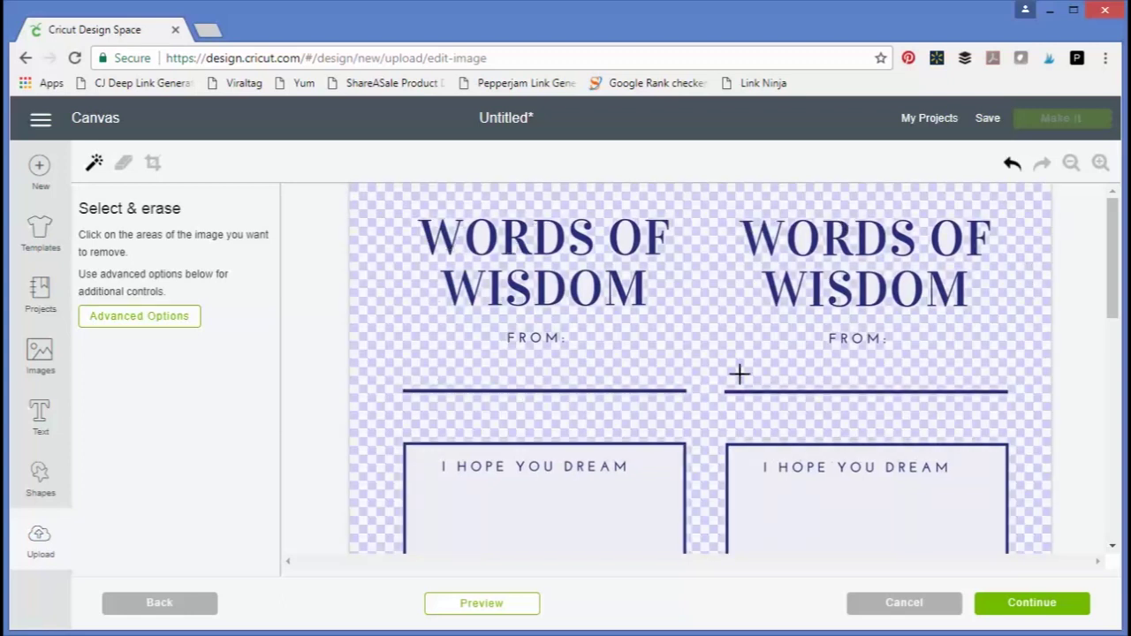
left_click(1011, 166)
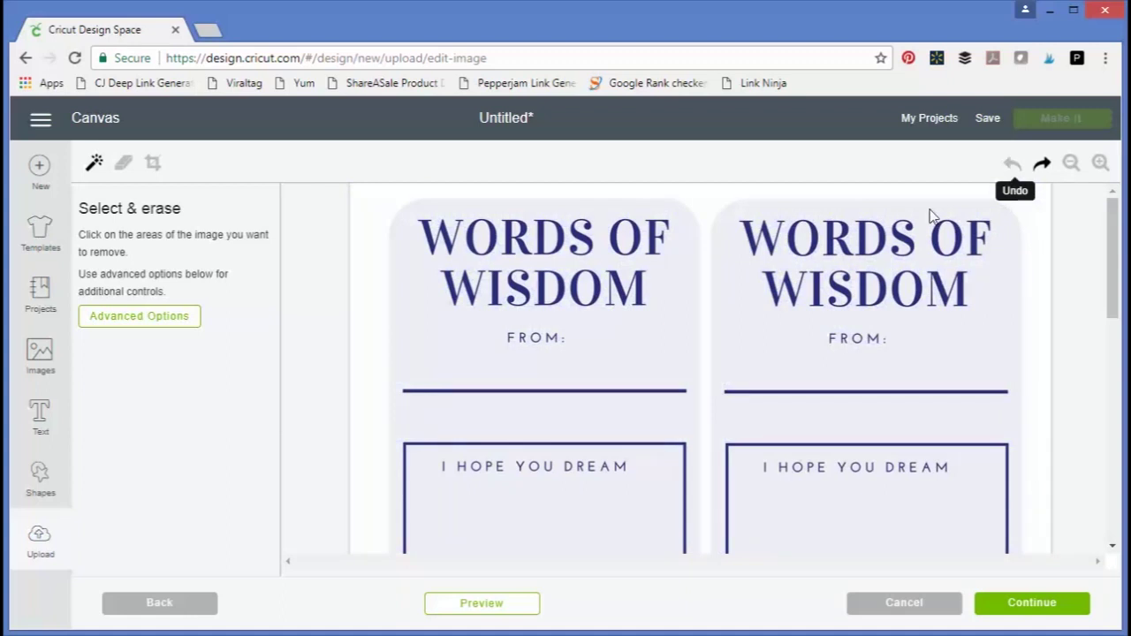
left_click(128, 319)
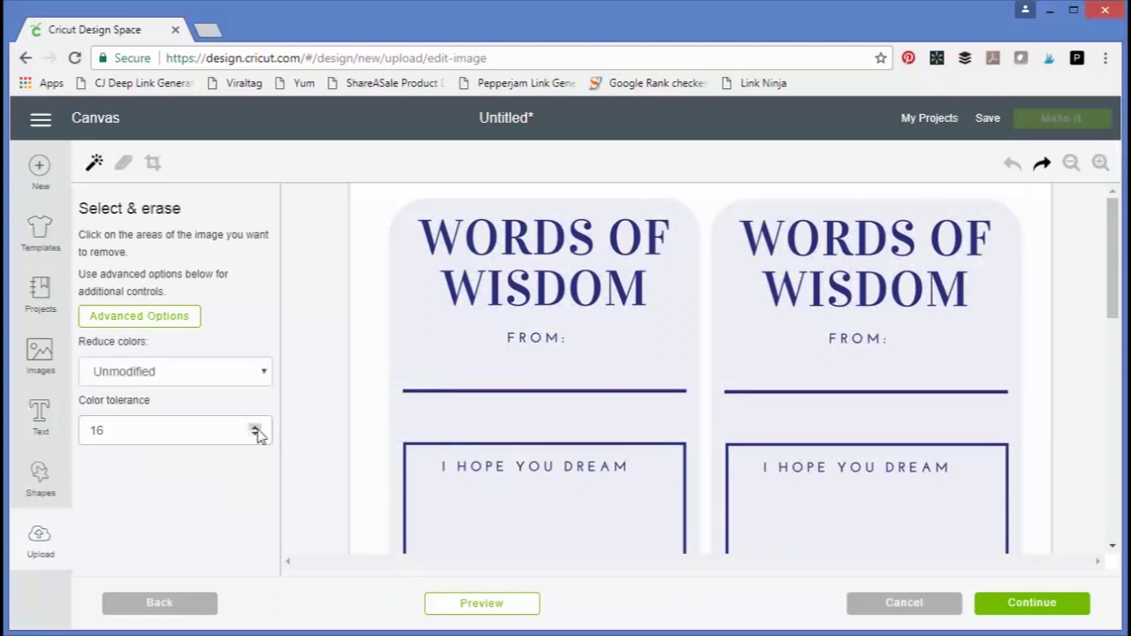
left_click_drag(114, 430, 76, 436)
type("03")
left_click(1039, 307)
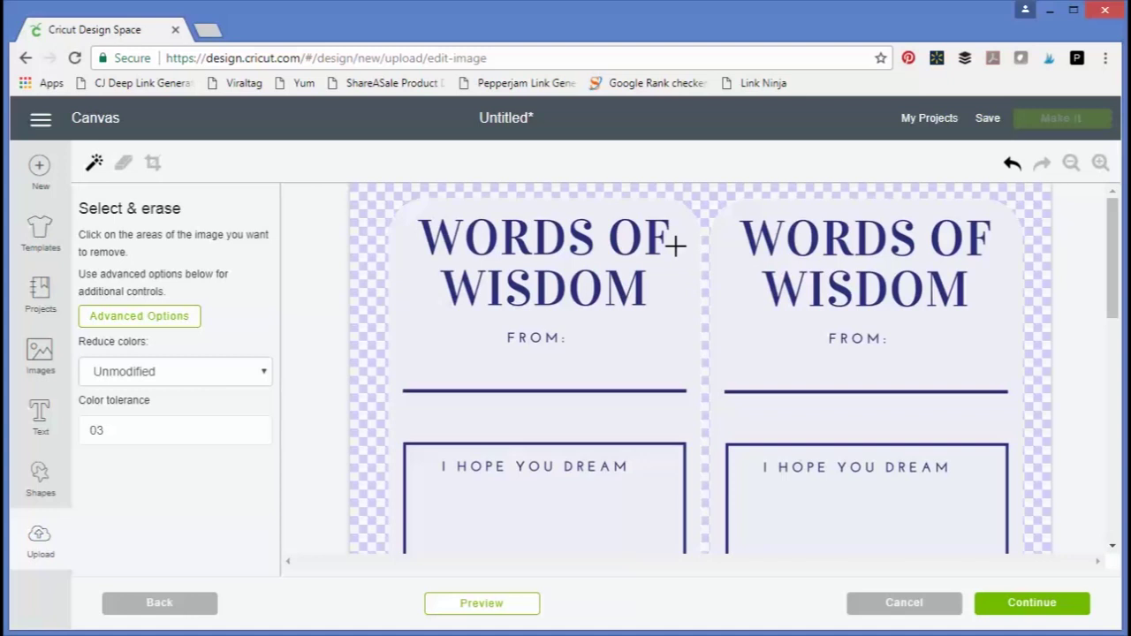
Save the image as 'words of wisdom cards' in print then cut format.
left_click(1038, 608)
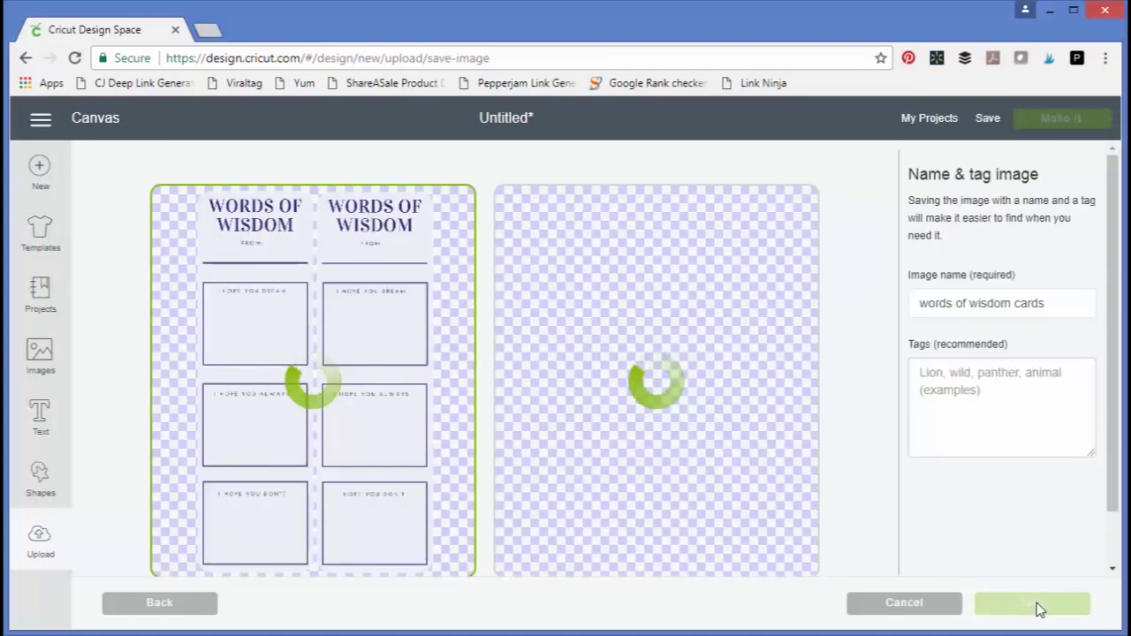
scroll(784, 472, "down", 2)
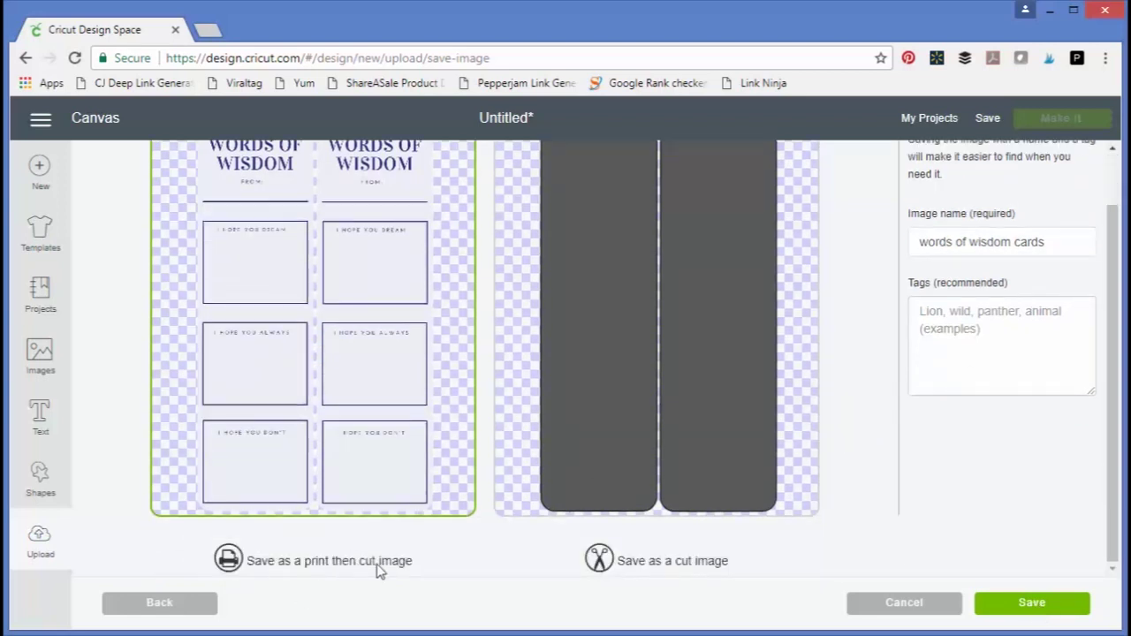
left_click(1020, 604)
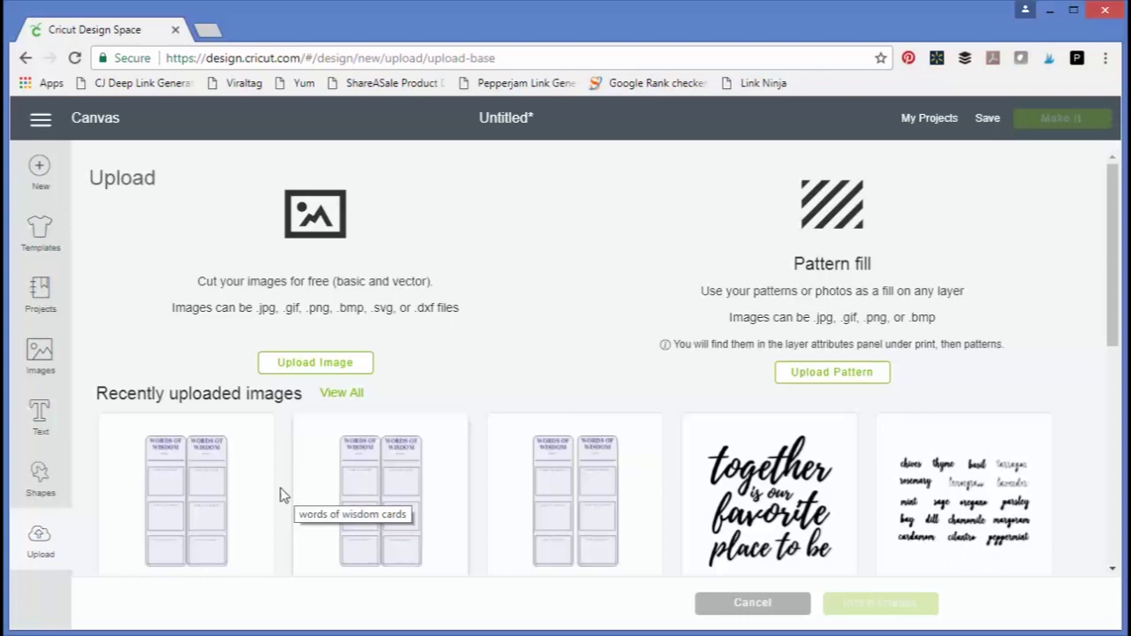
Insert the newest words of wisdom cards upload onto the canvas at 5.028 × 8.137 inches.
scroll(203, 475, "down", 1)
left_click(202, 437)
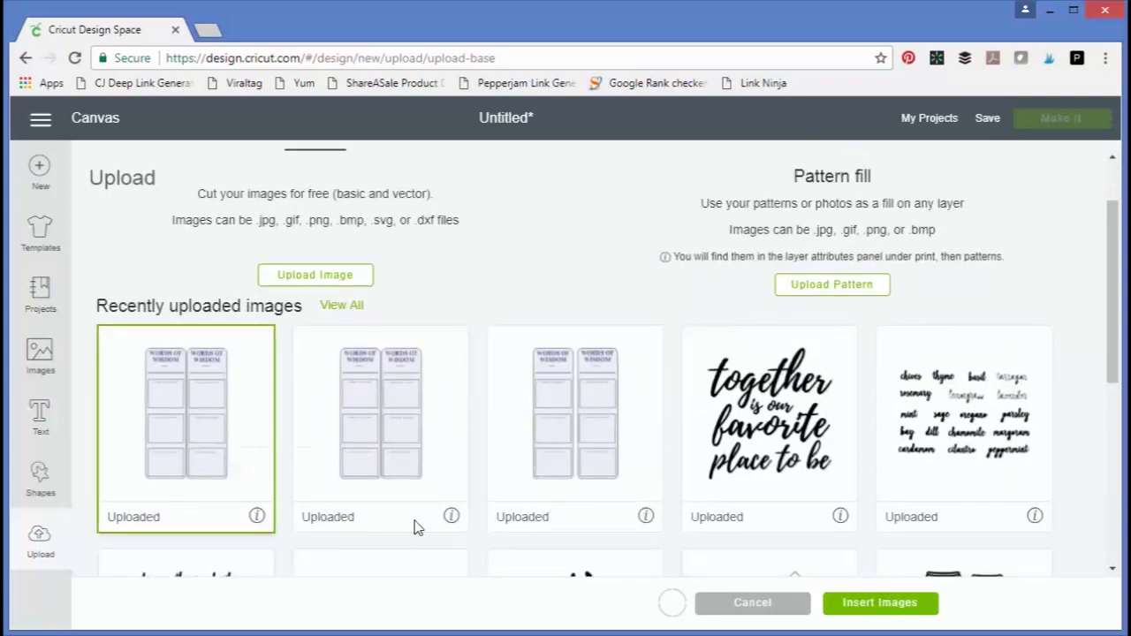
left_click(864, 606)
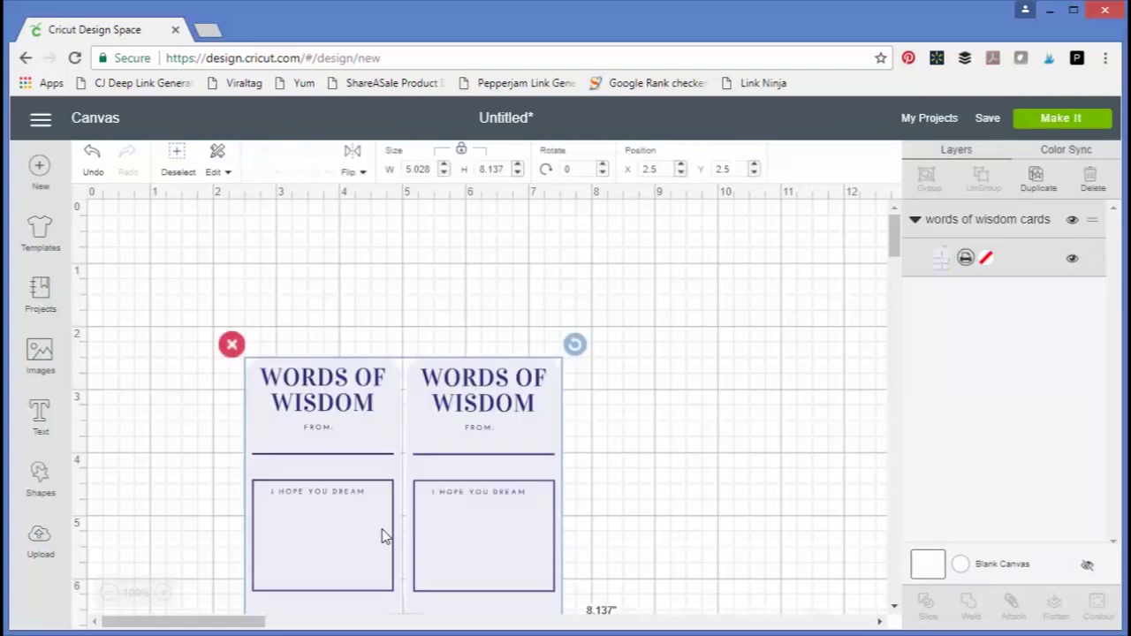
Resize the cards image by its corner handle to about 5.7 × 9.225 inches, then deselect it.
left_click_drag(382, 536, 300, 394)
scroll(592, 493, "down", 3)
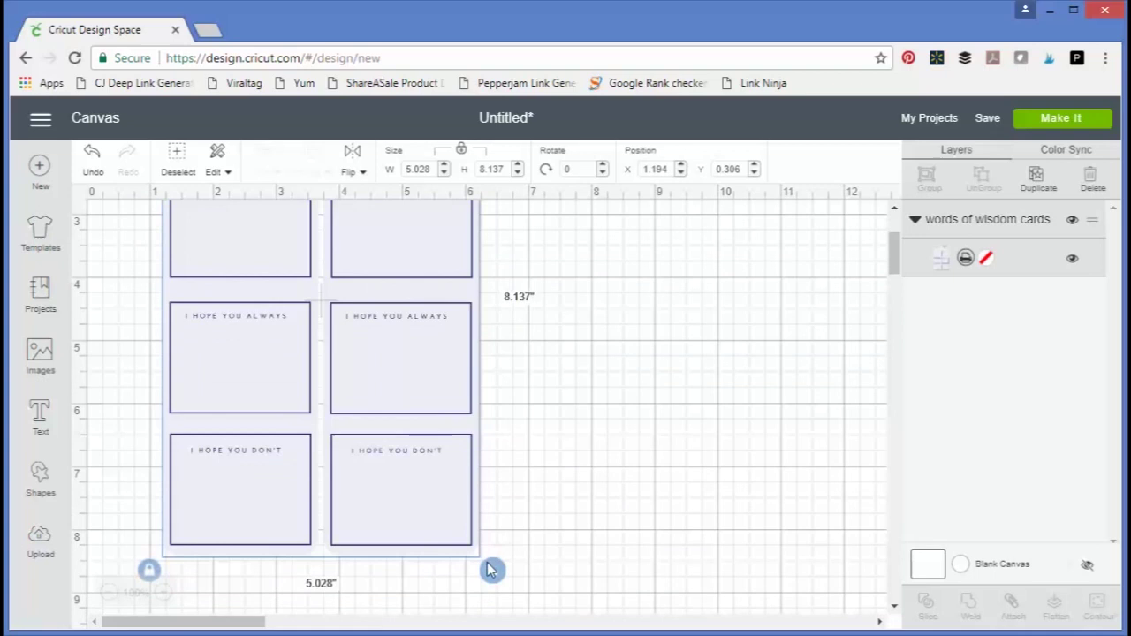
left_click_drag(491, 570, 517, 614)
scroll(548, 512, "down", 3)
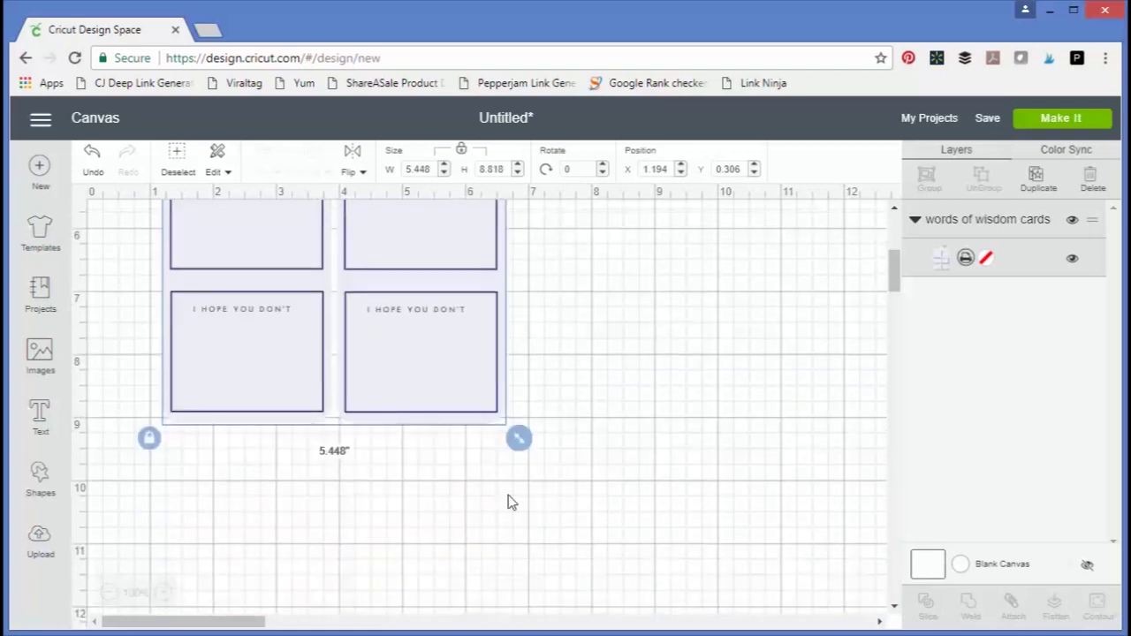
left_click_drag(520, 441, 588, 551)
scroll(585, 530, "up", 2)
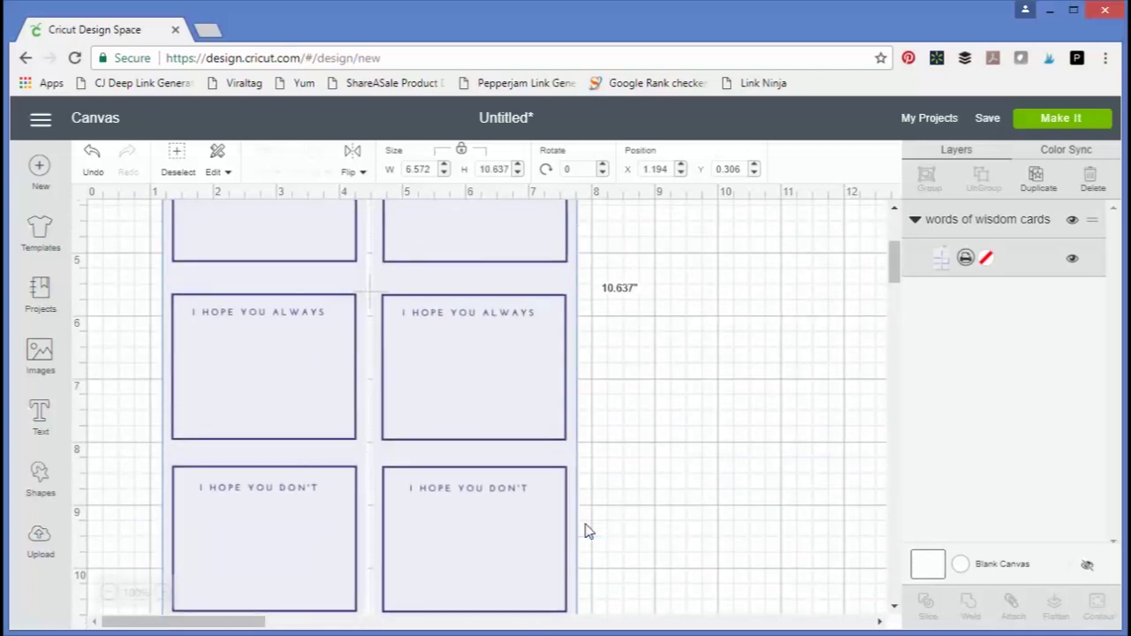
scroll(584, 575, "down", 2)
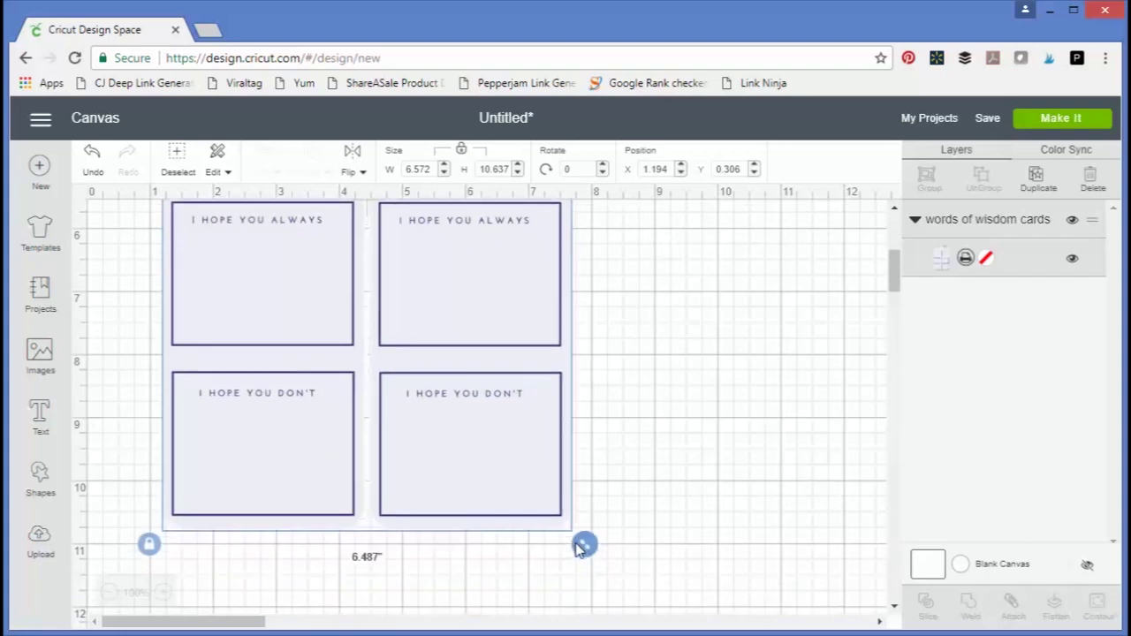
left_click_drag(579, 546, 549, 499)
scroll(543, 503, "up", 3)
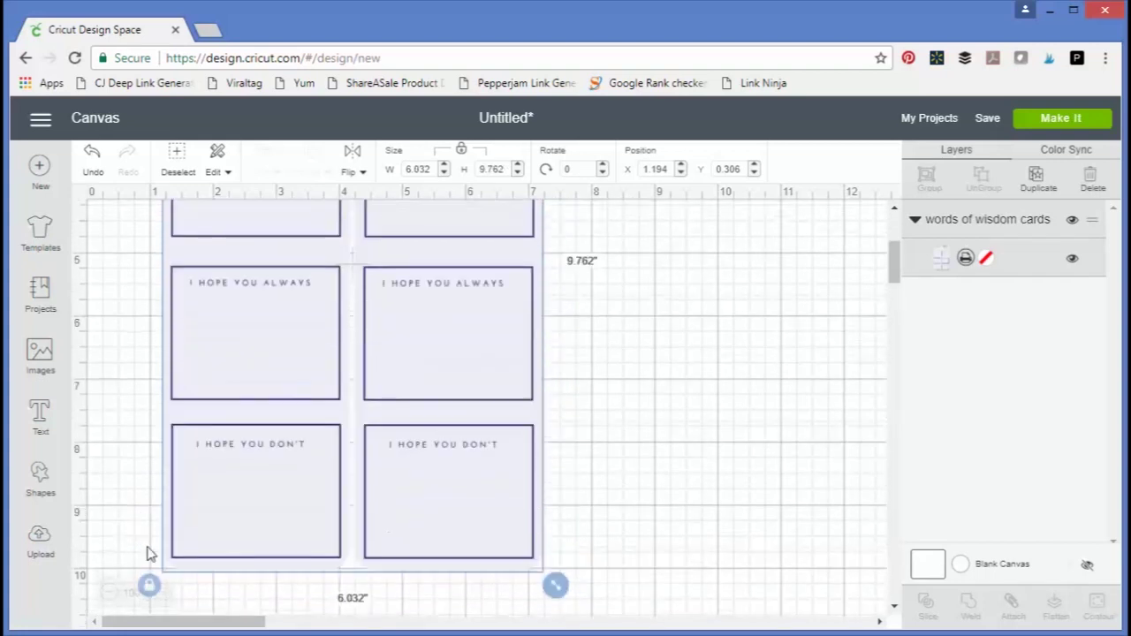
left_click(107, 594)
scroll(472, 581, "up", 1)
scroll(468, 580, "down", 2)
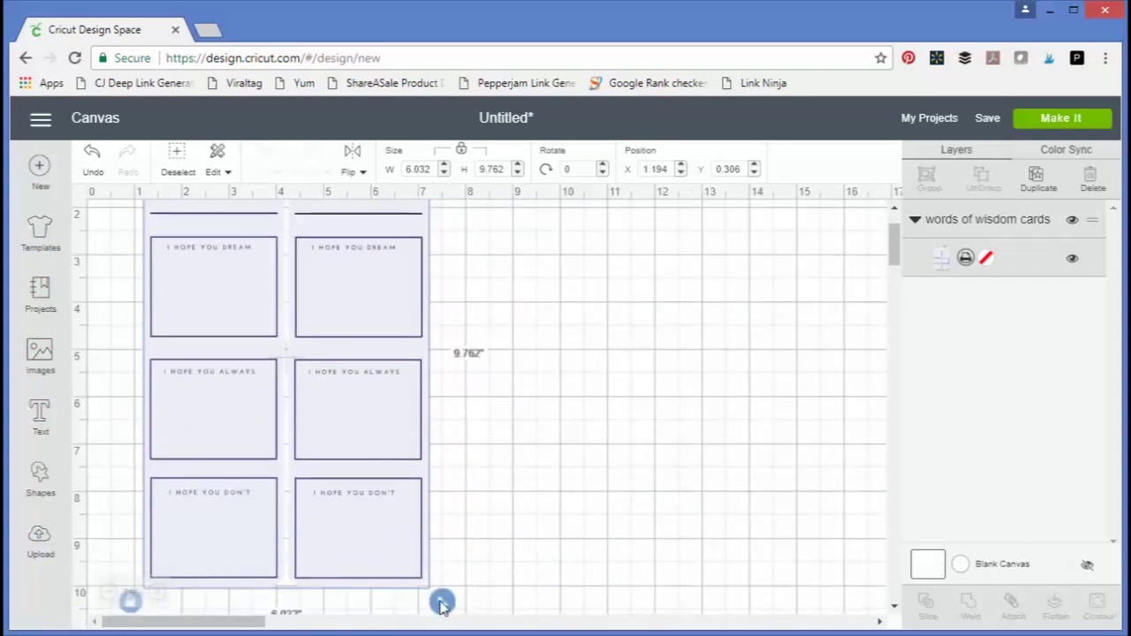
left_click_drag(440, 601, 424, 578)
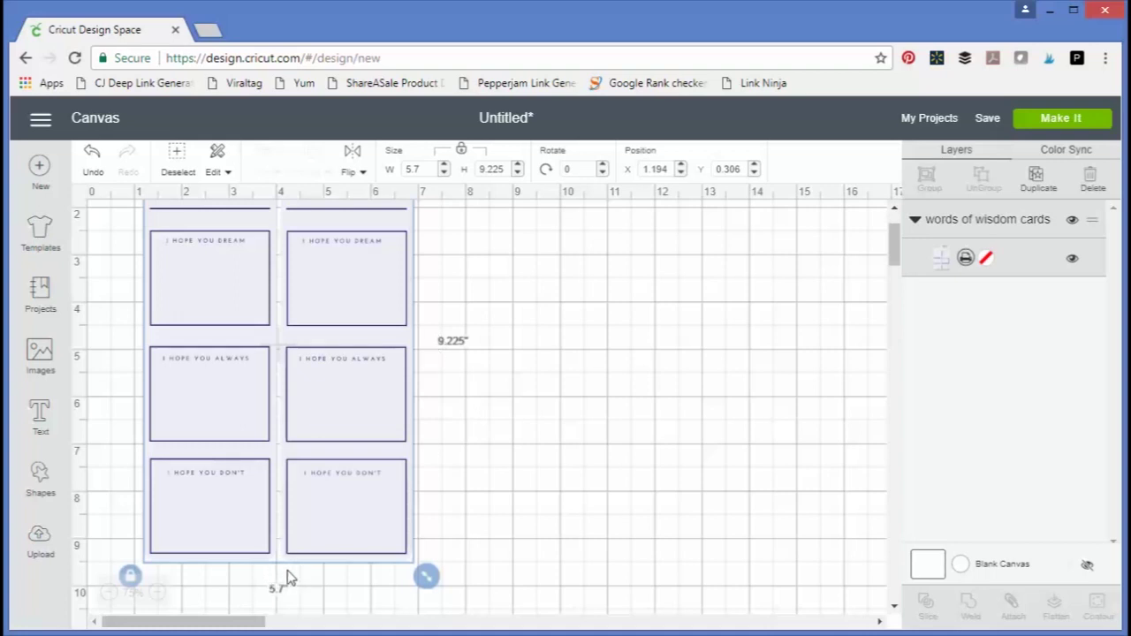
left_click(568, 434)
scroll(742, 335, "up", 2)
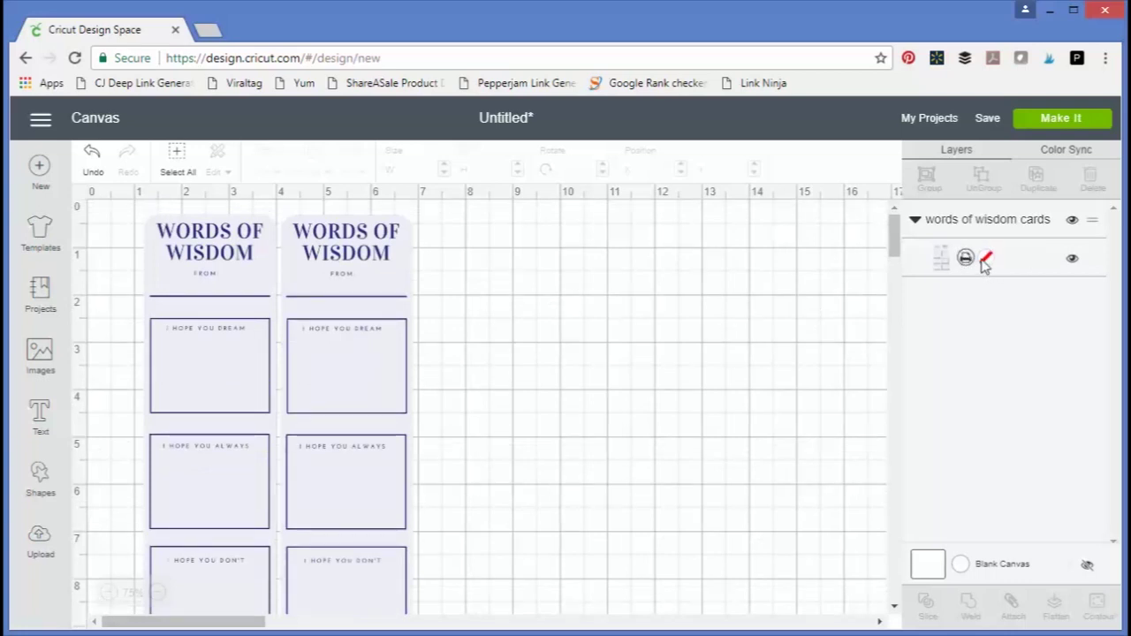
Print the cards image via Make It, then set the cut material to Light Cardstock – 60 lb.
left_click(1056, 121)
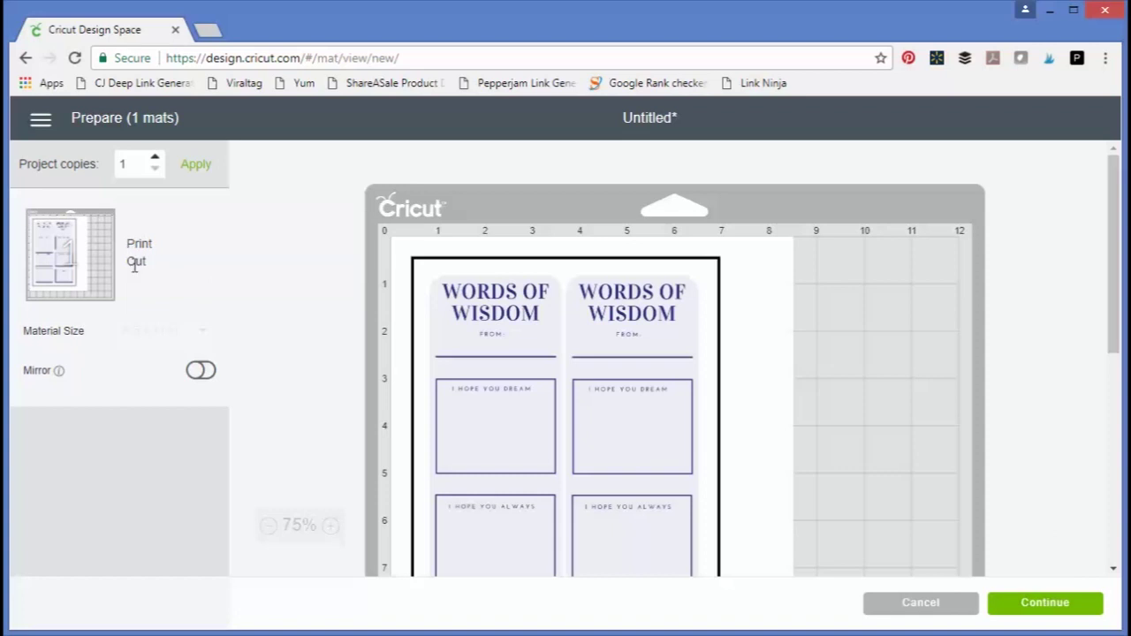
left_click(1038, 603)
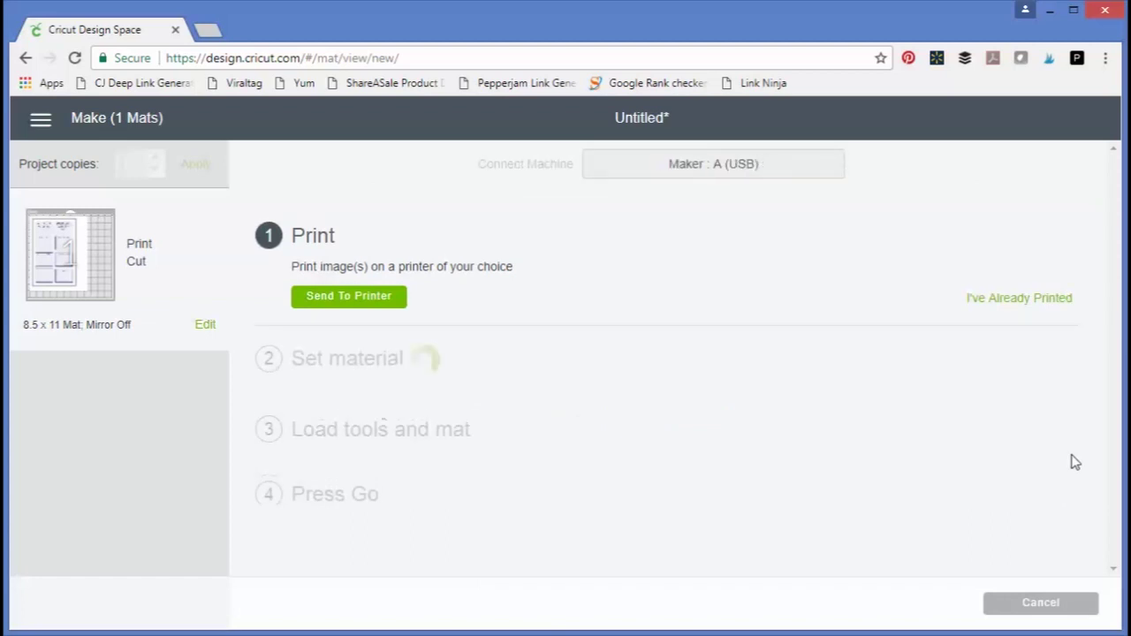
left_click(338, 297)
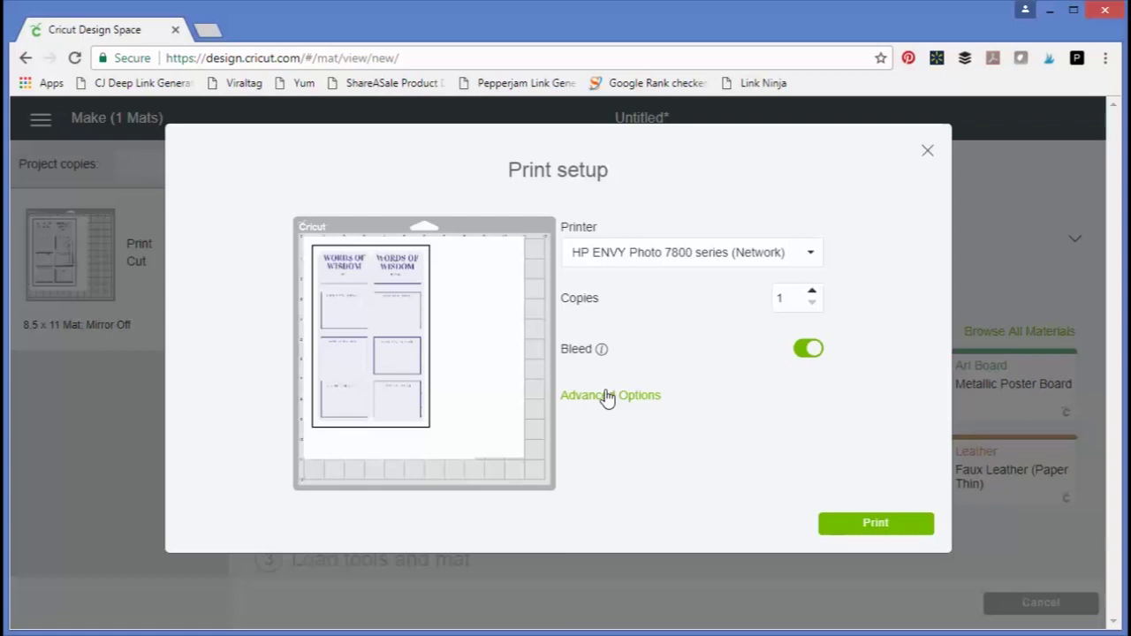
left_click(870, 524)
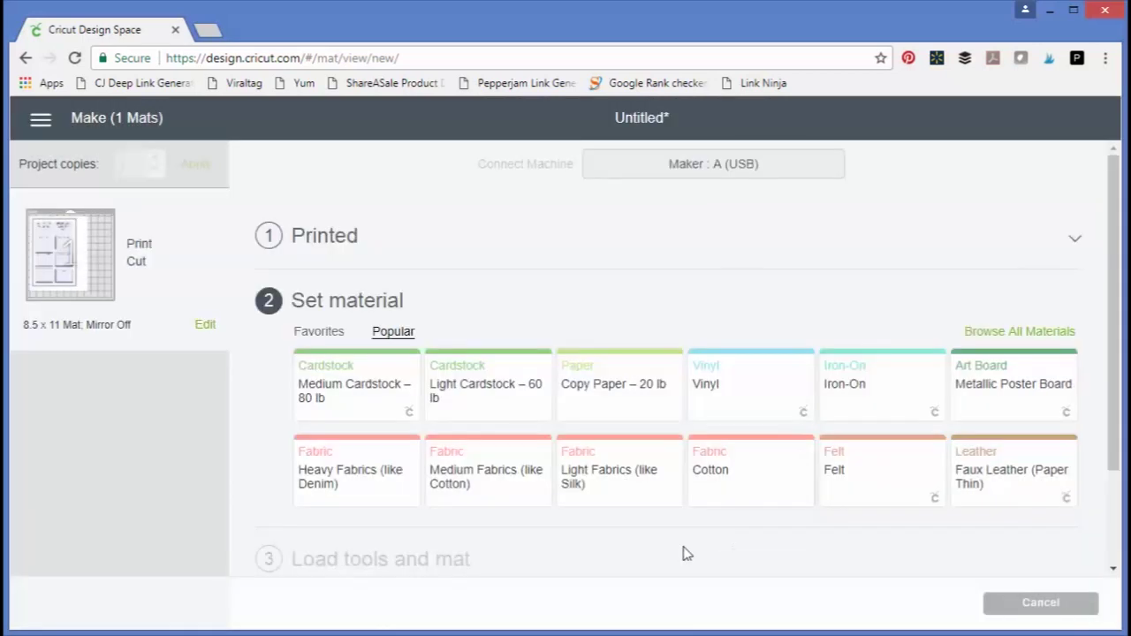
left_click(475, 390)
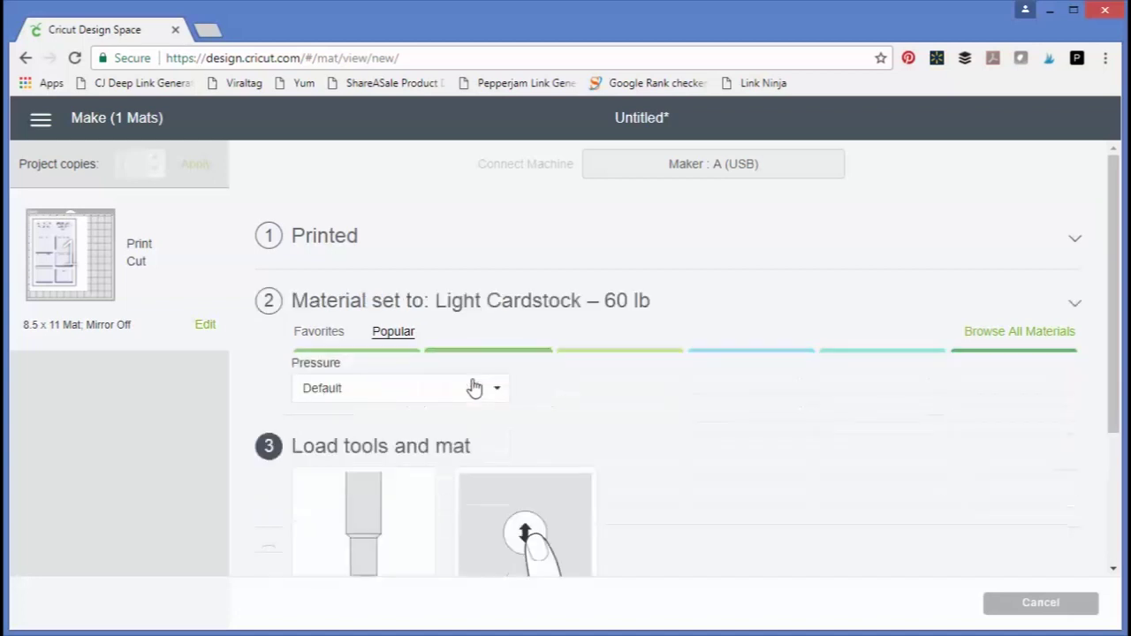
scroll(838, 452, "down", 1)
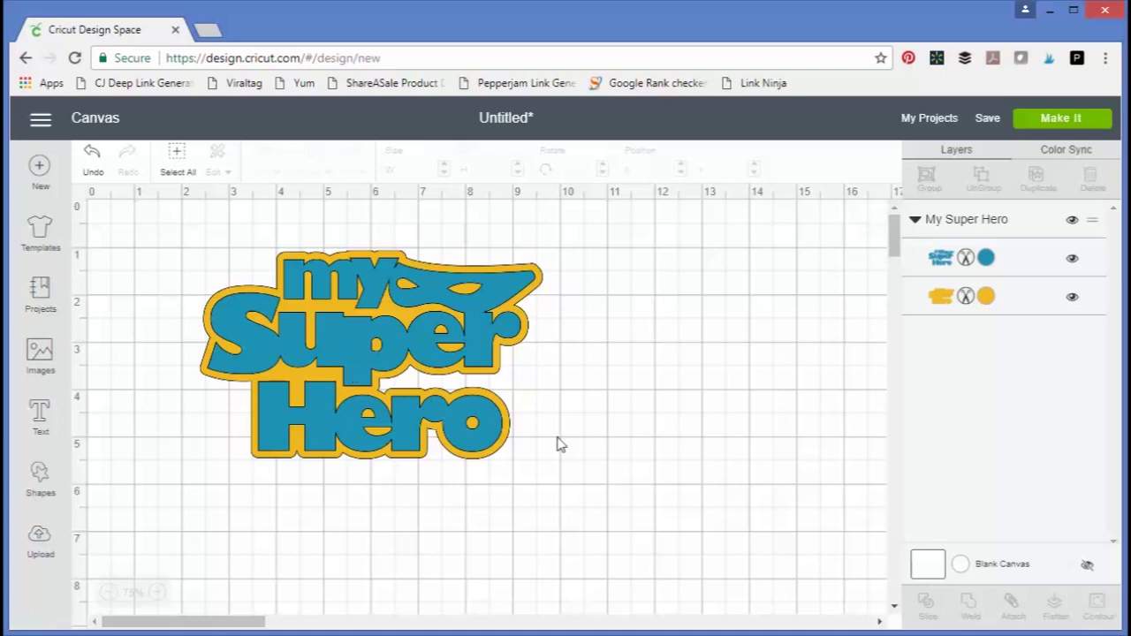
Select the whole My Super Hero lettering and backing and flatten them into one printable layer.
left_click_drag(560, 460, 227, 247)
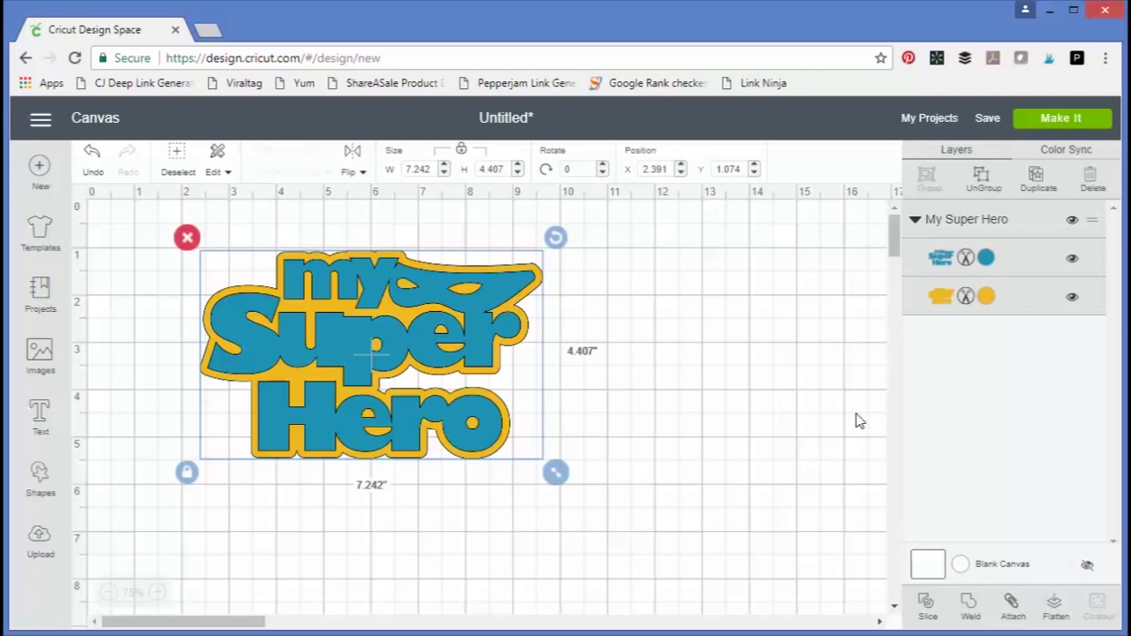
left_click(1054, 610)
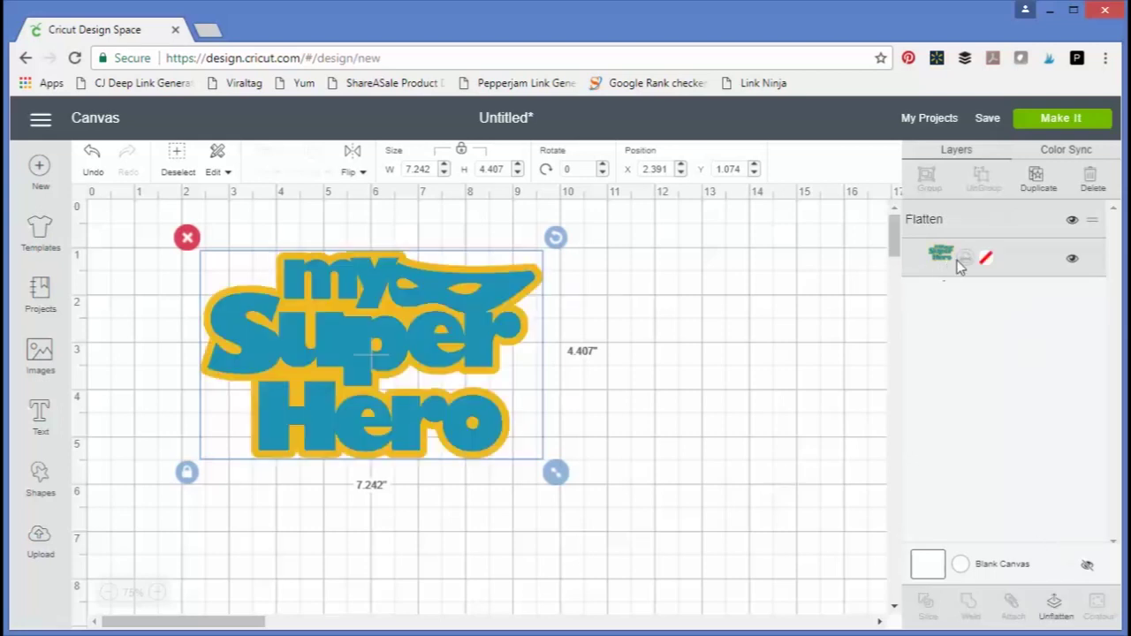
left_click(718, 372)
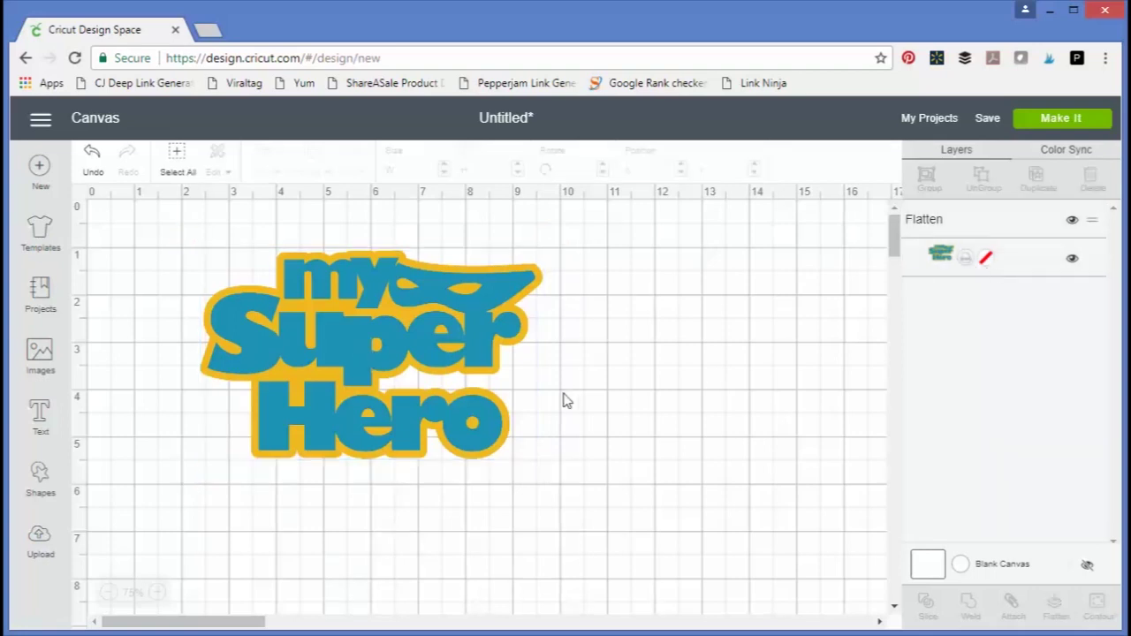
Send the flattened My Super Hero design to the Prepare mat view with Make It.
left_click(1058, 119)
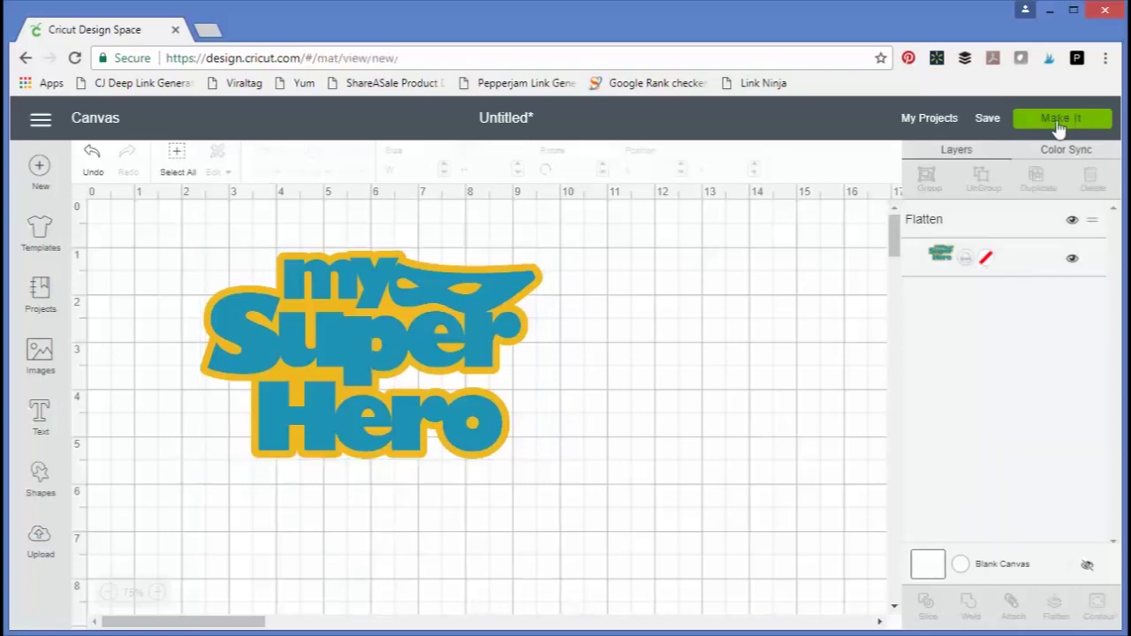